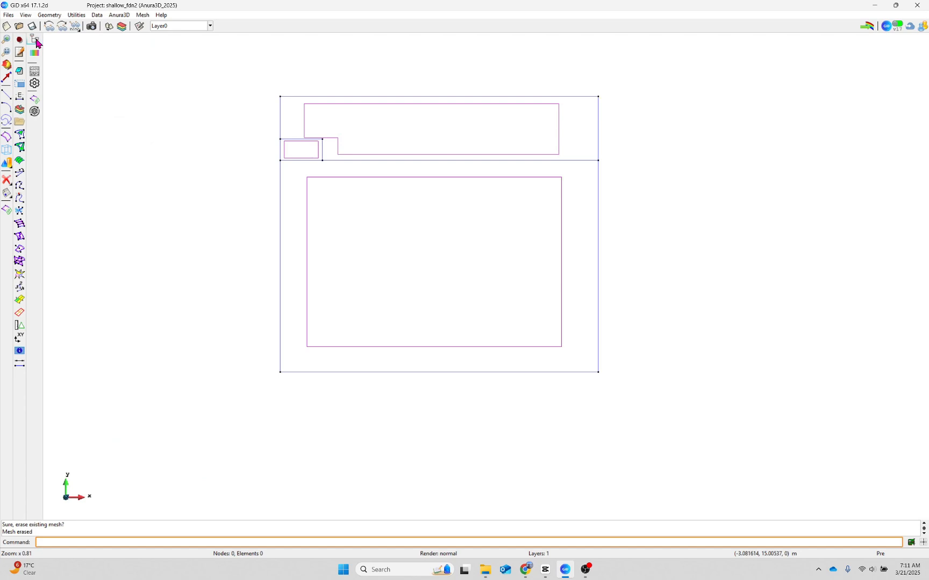
# Open the Anura3D data tree and review the Stage 0 materials, conditions, moving mesh, calculation data and results output settings
pyautogui.click(34, 39)
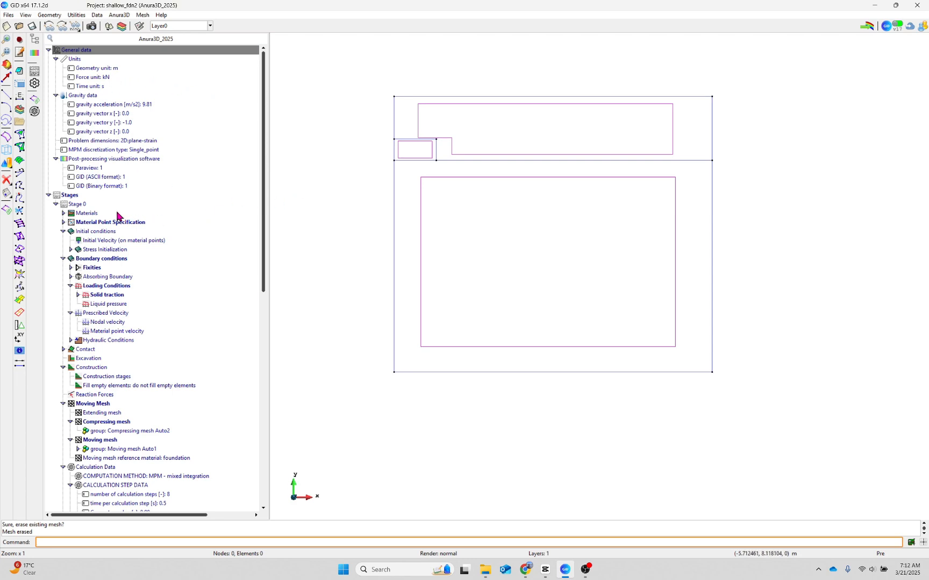
pyautogui.scroll(-2, 119, 231)
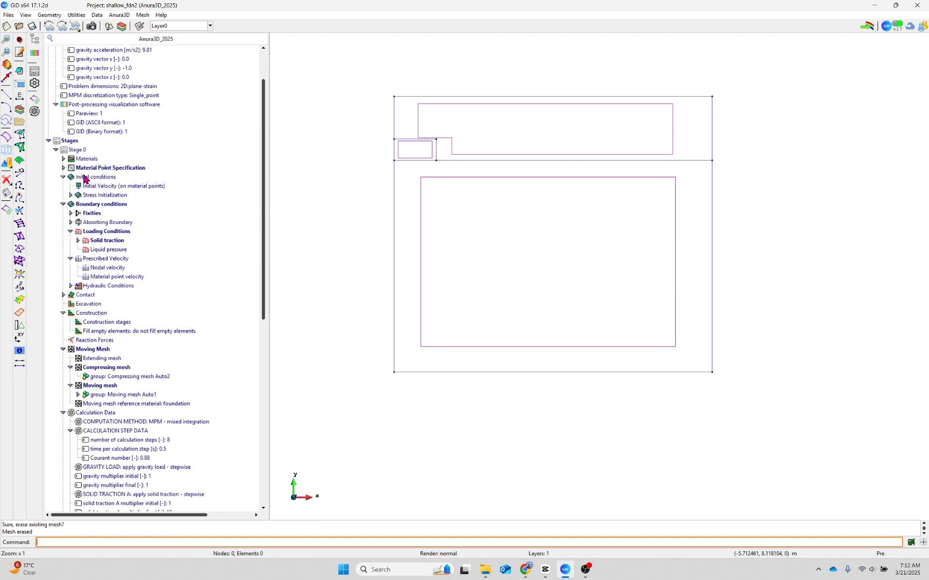
pyautogui.click(64, 160)
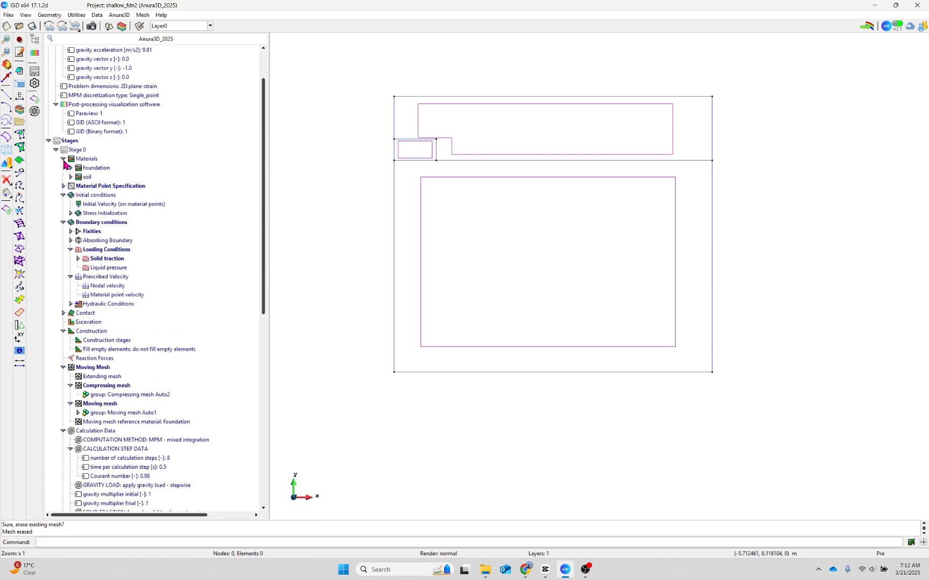
pyautogui.click(64, 161)
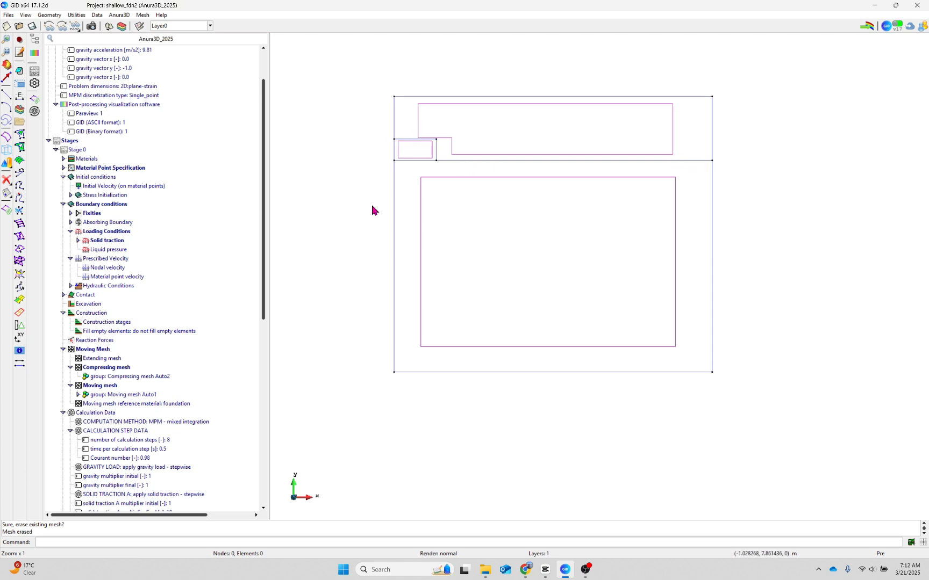
pyautogui.scroll(-2, 127, 308)
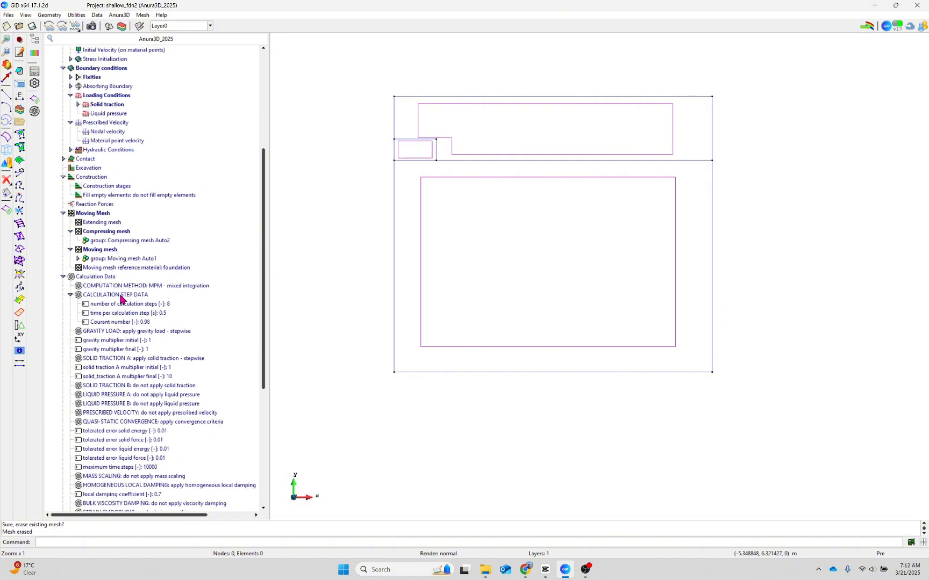
pyautogui.scroll(-3, 118, 306)
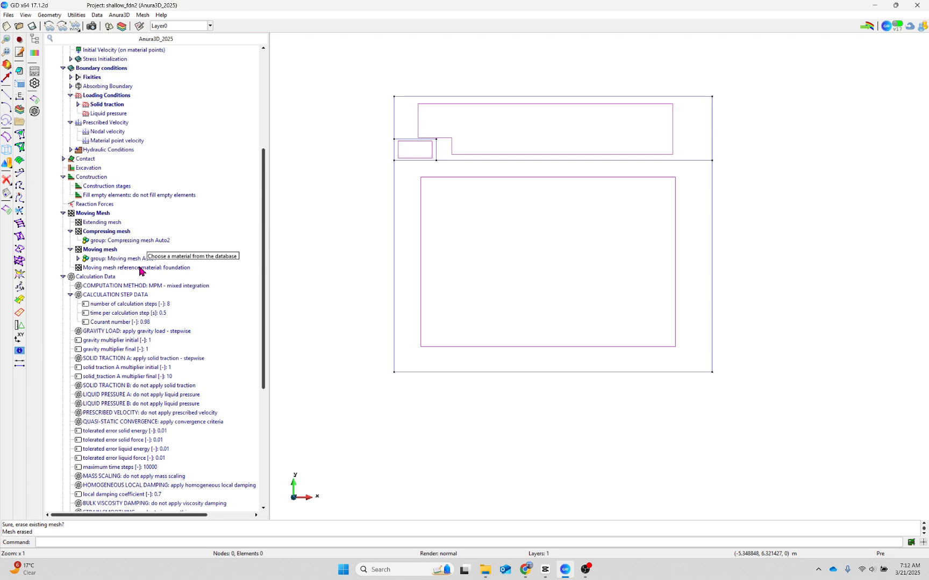
pyautogui.scroll(-3, 141, 265)
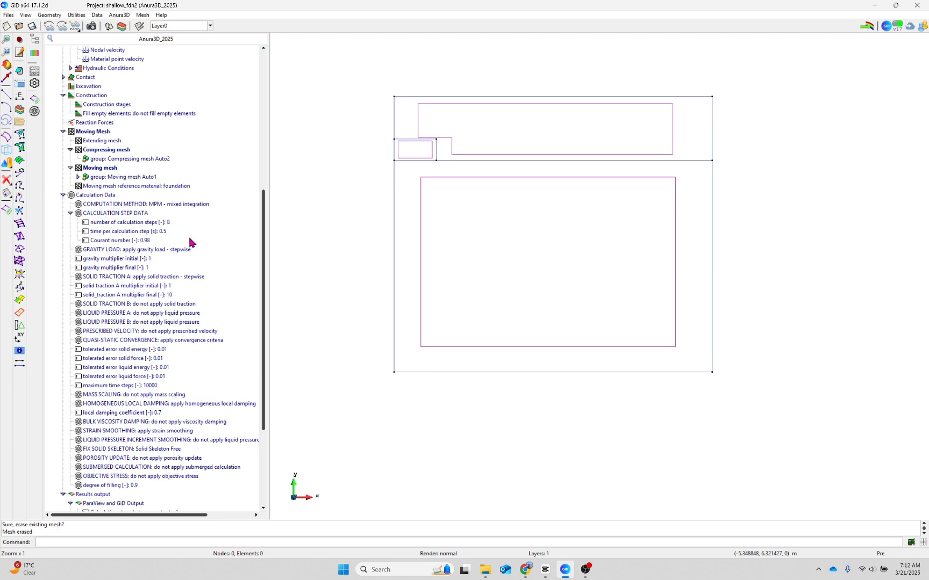
pyautogui.scroll(-5, 189, 241)
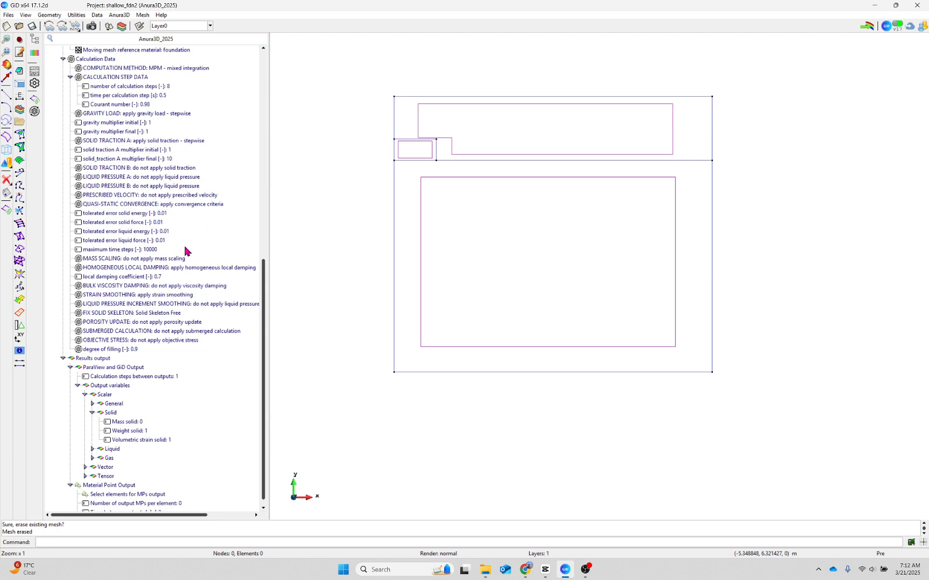
pyautogui.scroll(-1, 185, 251)
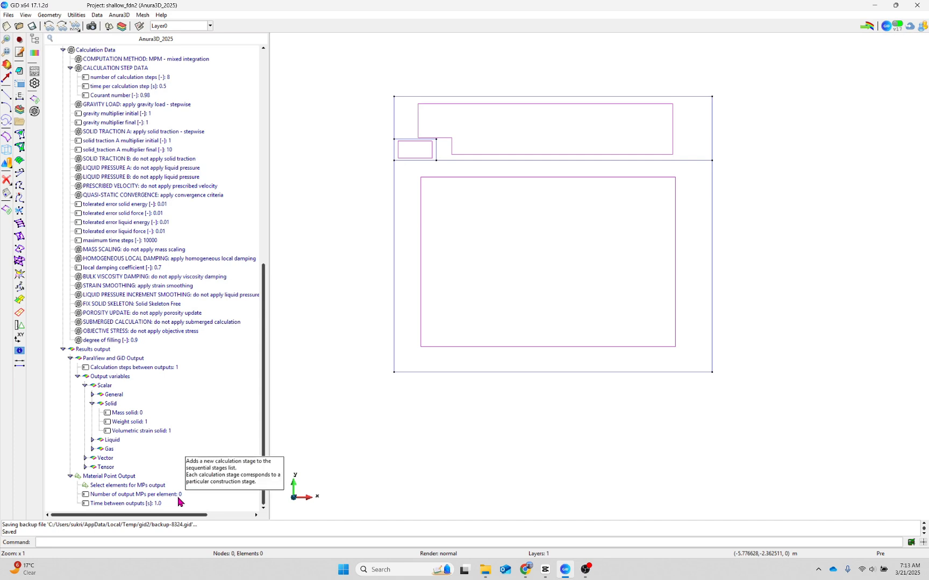
# Generate the mesh with an element size of 0.992472 and display it
pyautogui.click(144, 15)
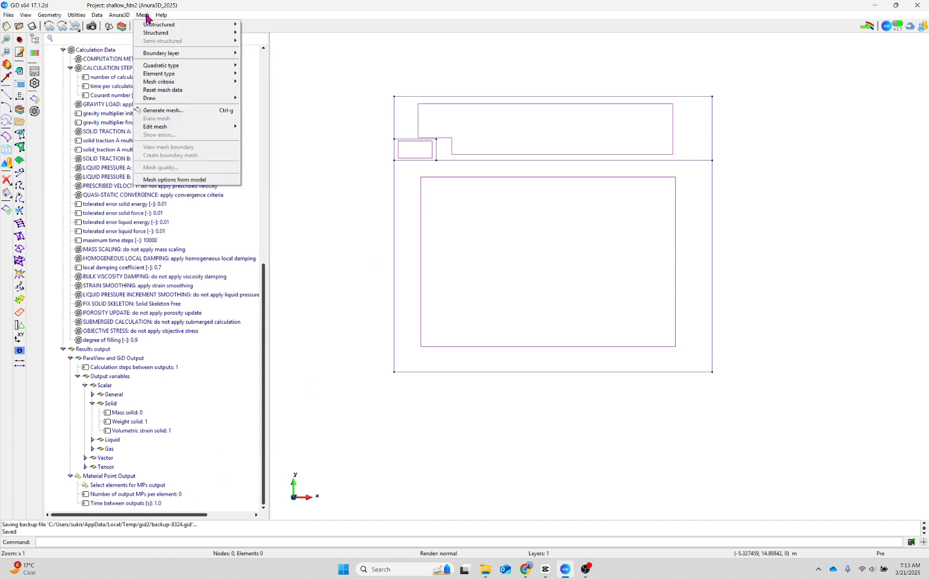
pyautogui.click(187, 110)
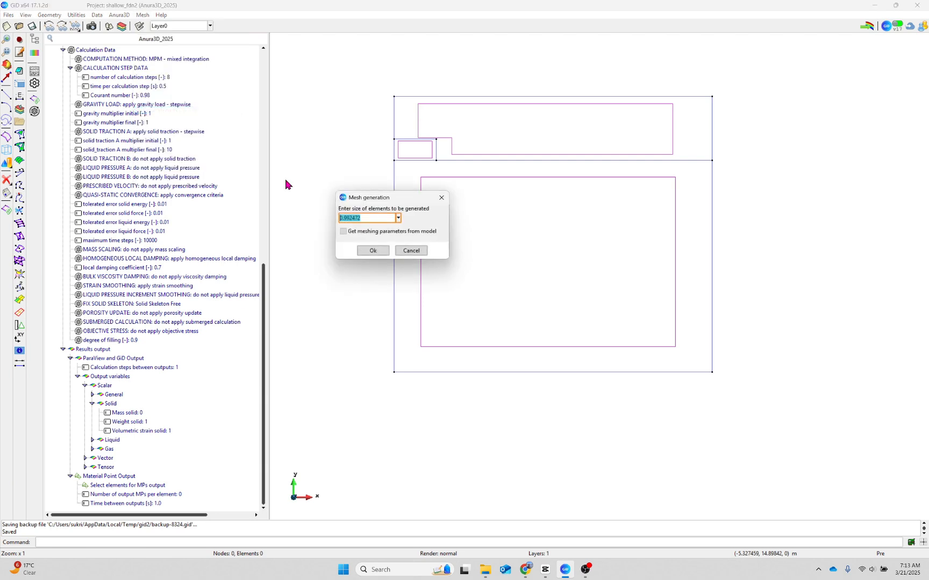
pyautogui.click(380, 254)
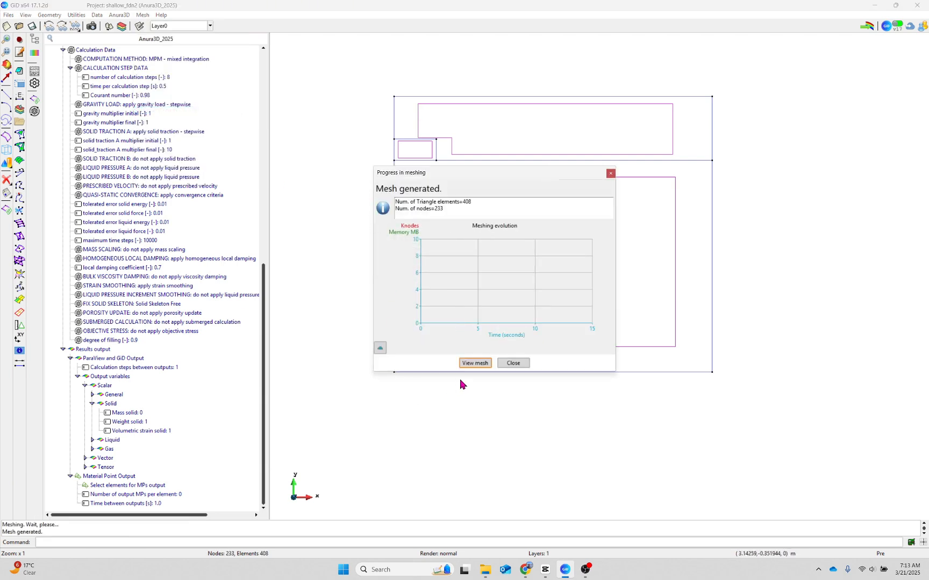
pyautogui.click(475, 365)
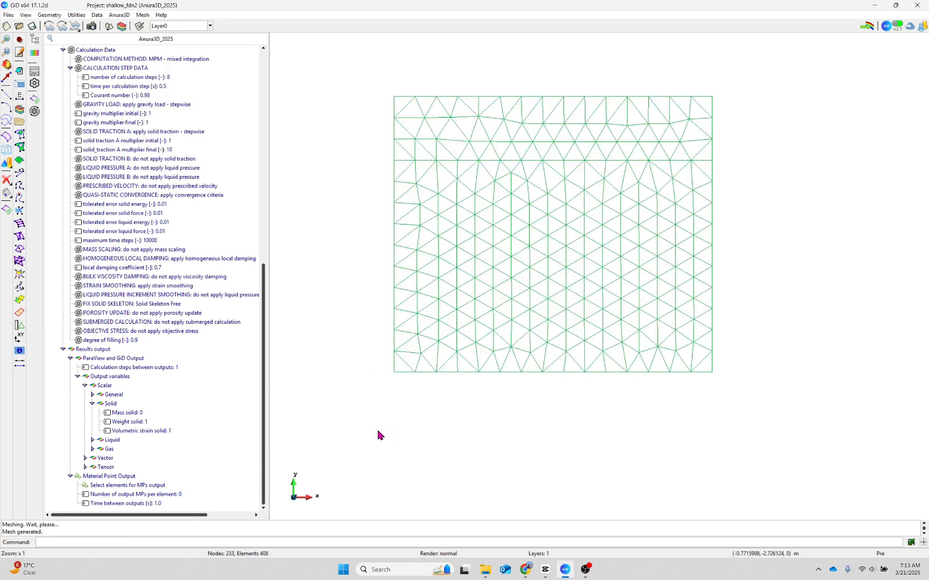
# Assign one triangular soil element near the top of the lower soil region to a new group for material point output
pyautogui.click(145, 485)
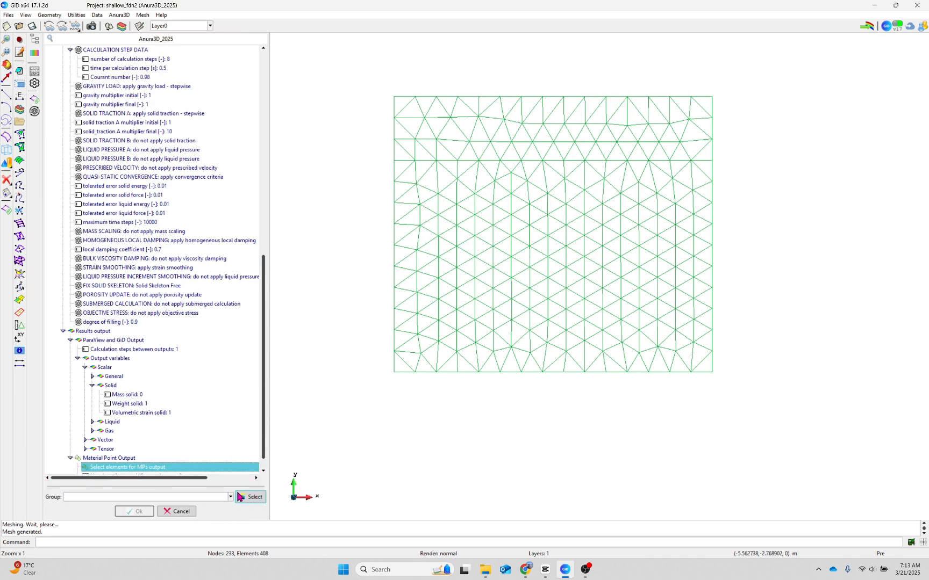
pyautogui.click(248, 497)
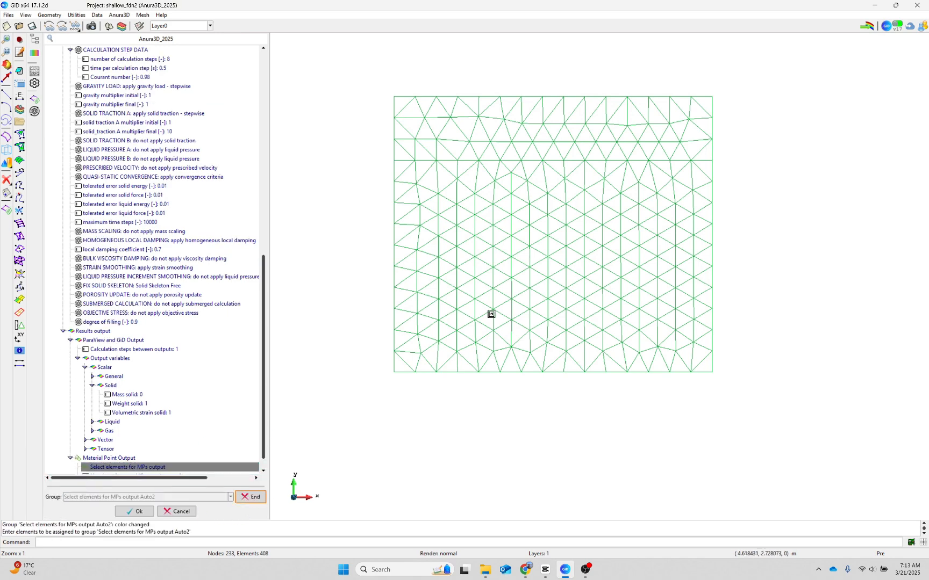
pyautogui.click(504, 207)
pyautogui.scroll(-1, 211, 428)
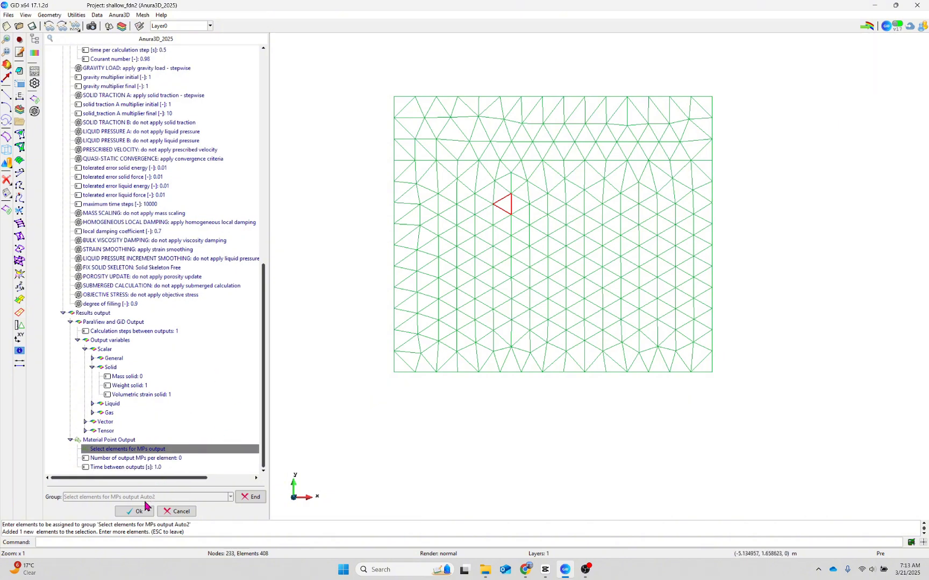
pyautogui.click(138, 513)
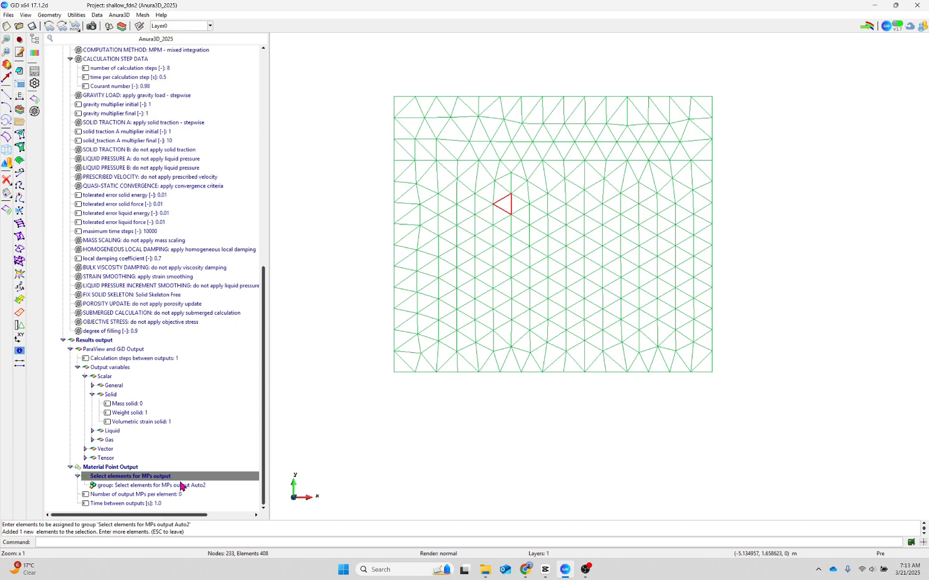
# Set the number of output MPs per element to 1 and finish the element selection
pyautogui.click(176, 498)
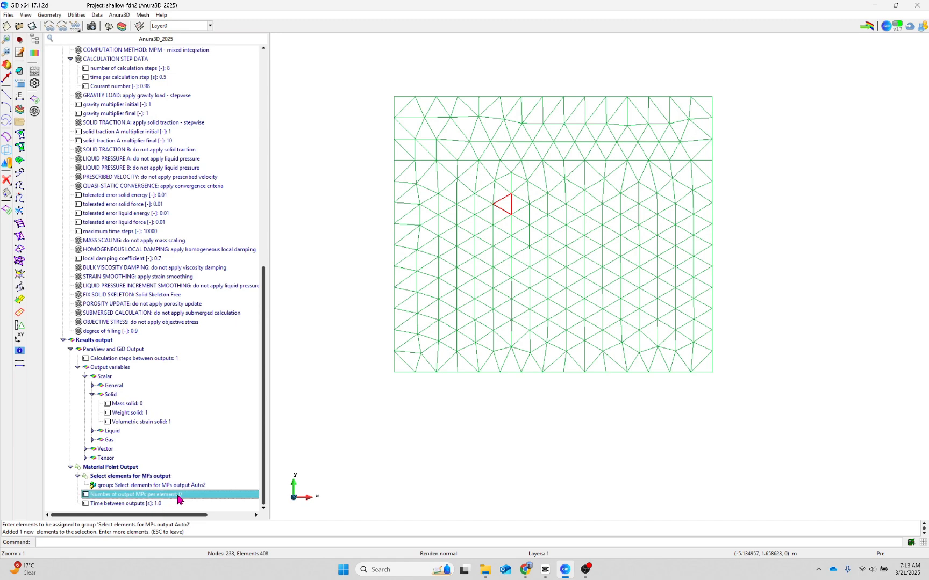
pyautogui.click(178, 500)
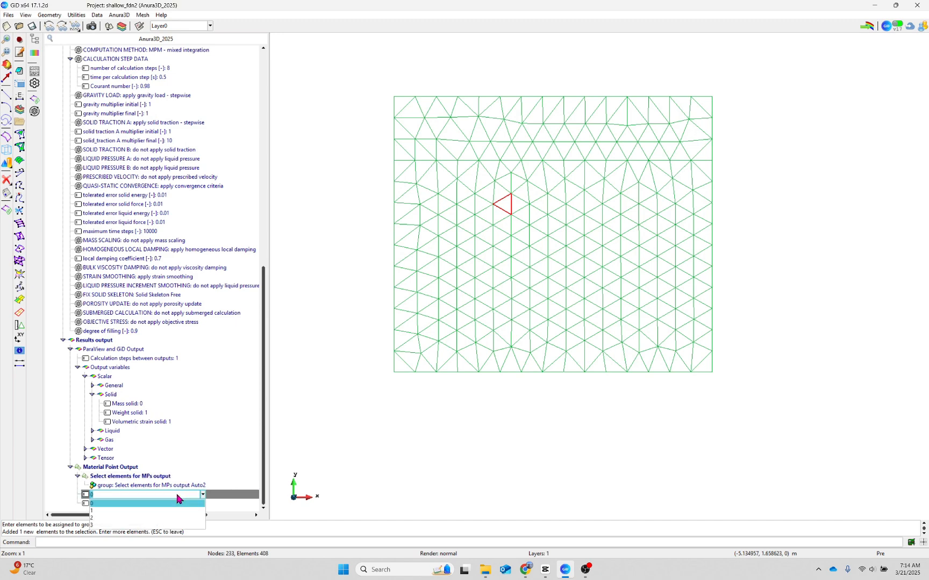
pyautogui.click(158, 515)
pyautogui.press('Return')
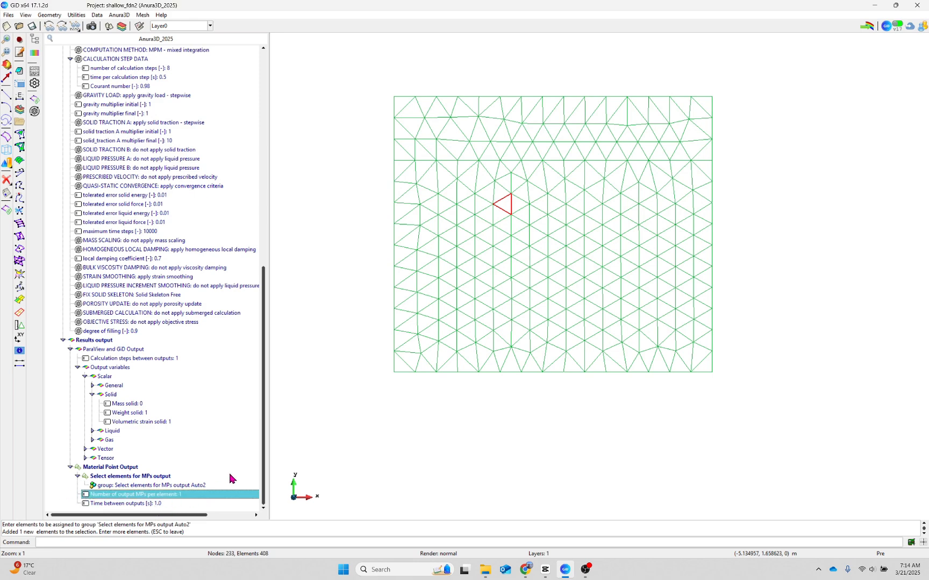
pyautogui.scroll(2, 344, 454)
pyautogui.scroll(-1, 356, 409)
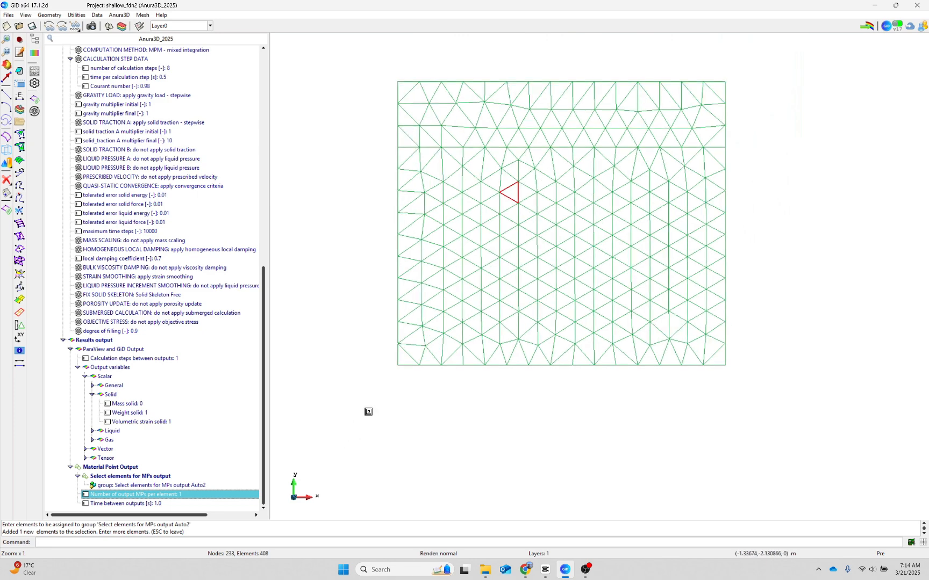
pyautogui.press('Escape')
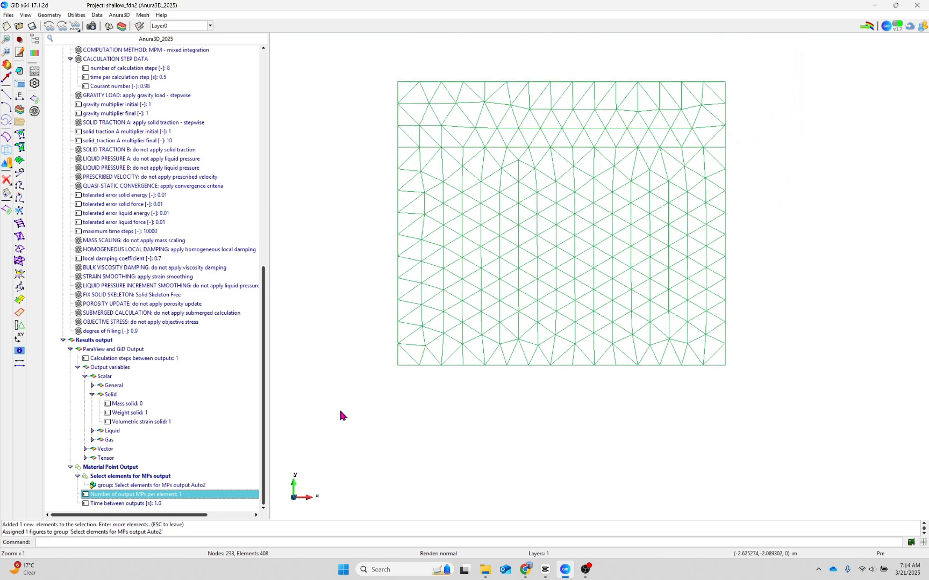
# Run the Anura3D calculation, check its output log while it runs, and acknowledge its completion
pyautogui.click(120, 15)
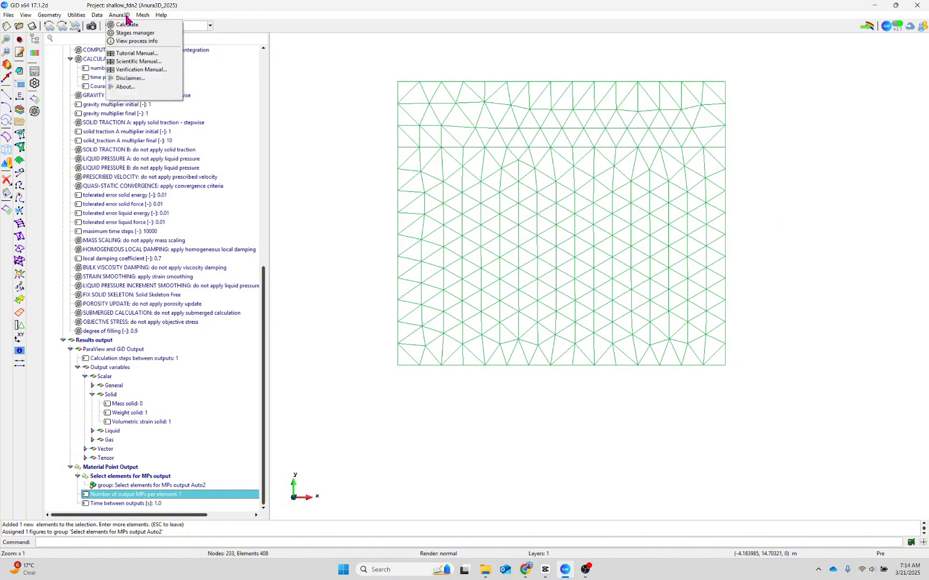
pyautogui.click(157, 26)
pyautogui.click(448, 341)
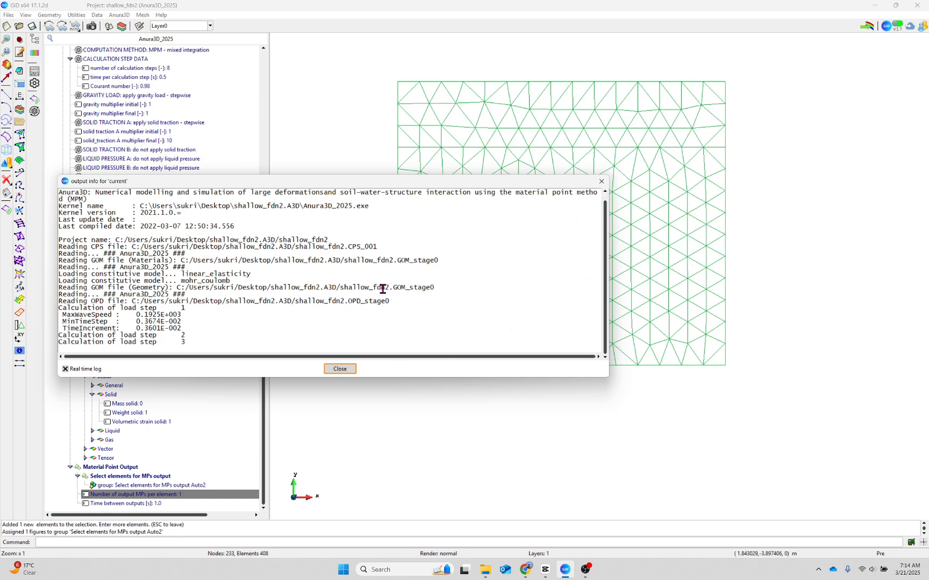
pyautogui.click(339, 371)
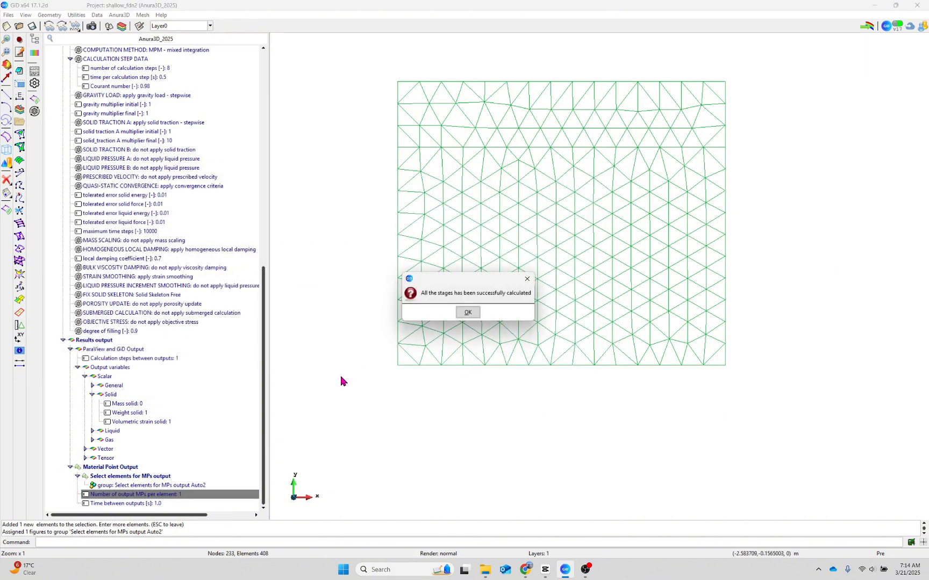
pyautogui.click(467, 312)
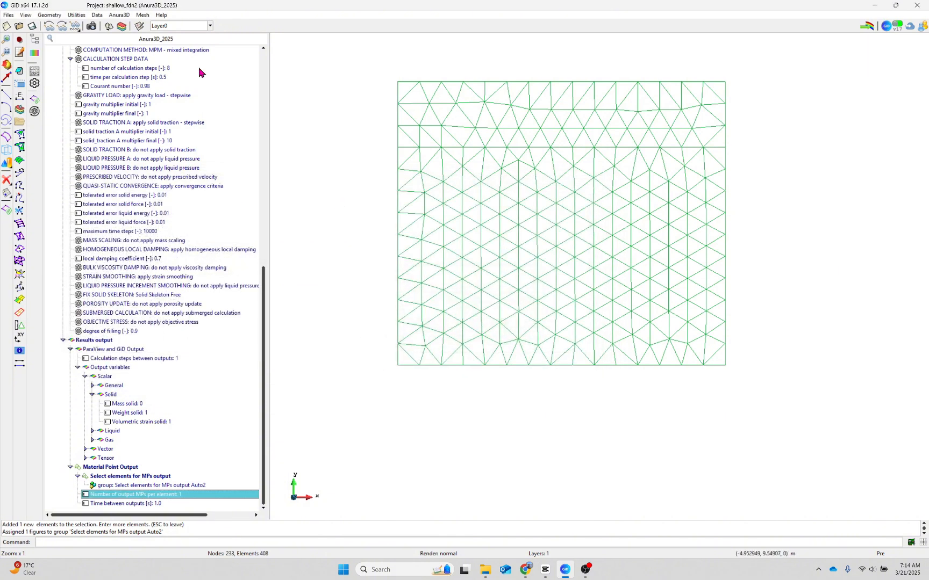
# Review the process info log of the finished calculation, then close it
pyautogui.click(124, 15)
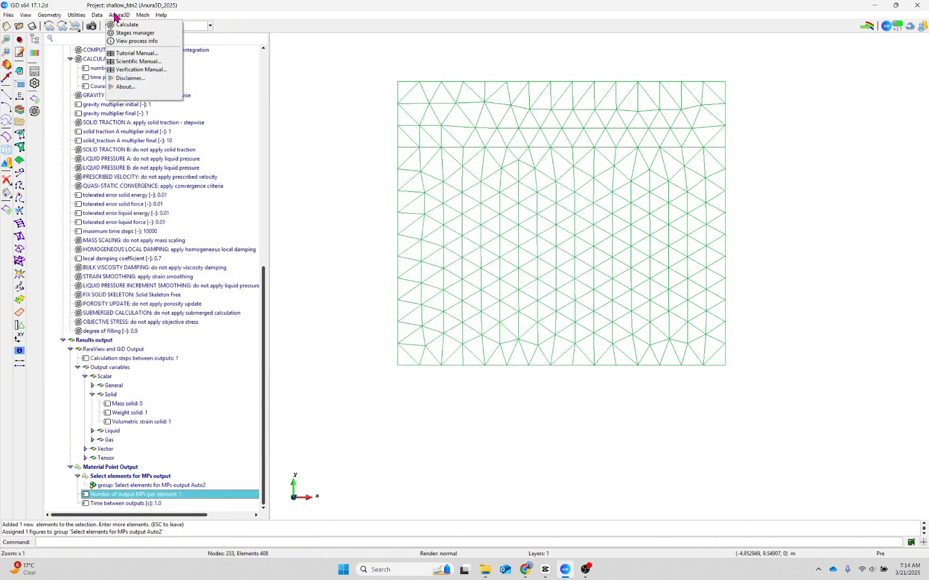
pyautogui.click(136, 41)
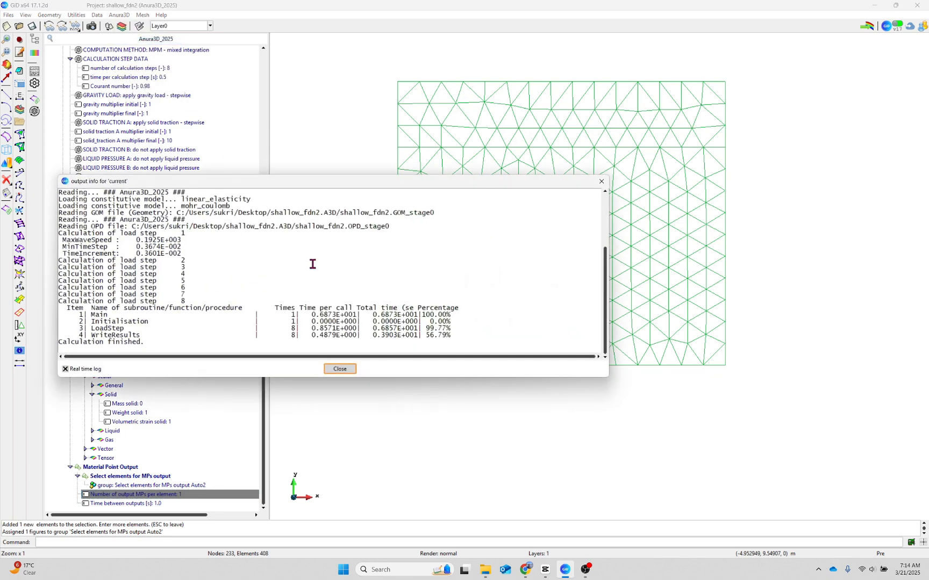
pyautogui.click(340, 369)
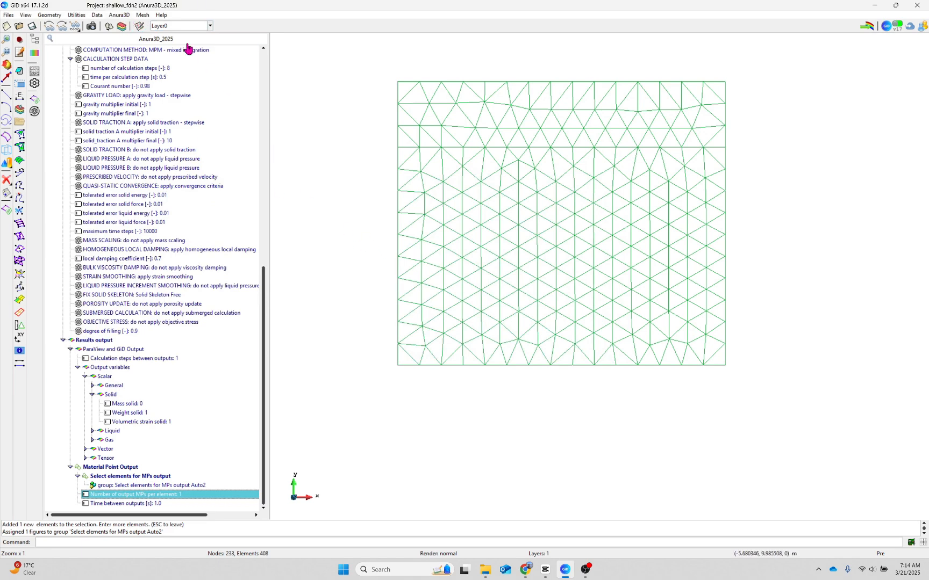
pyautogui.click(125, 15)
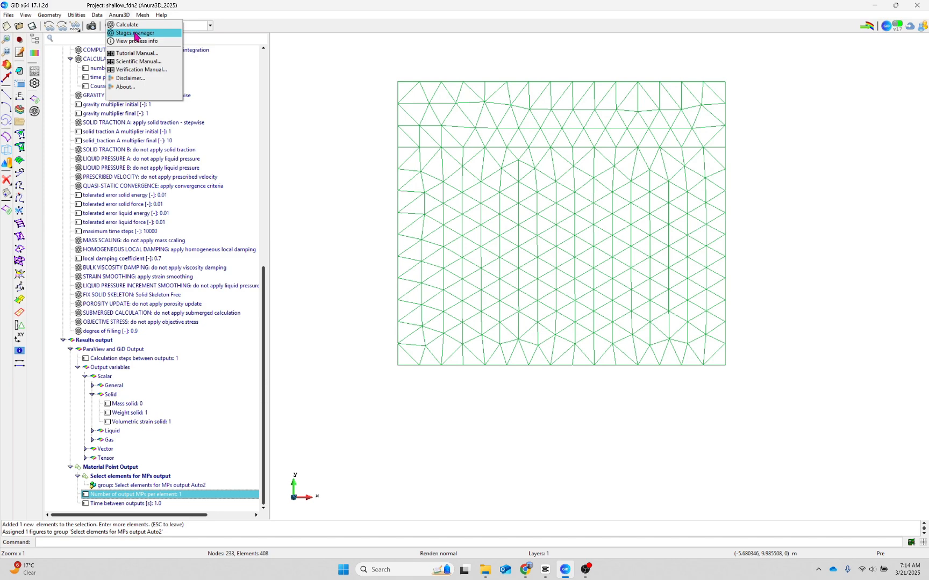
pyautogui.click(363, 133)
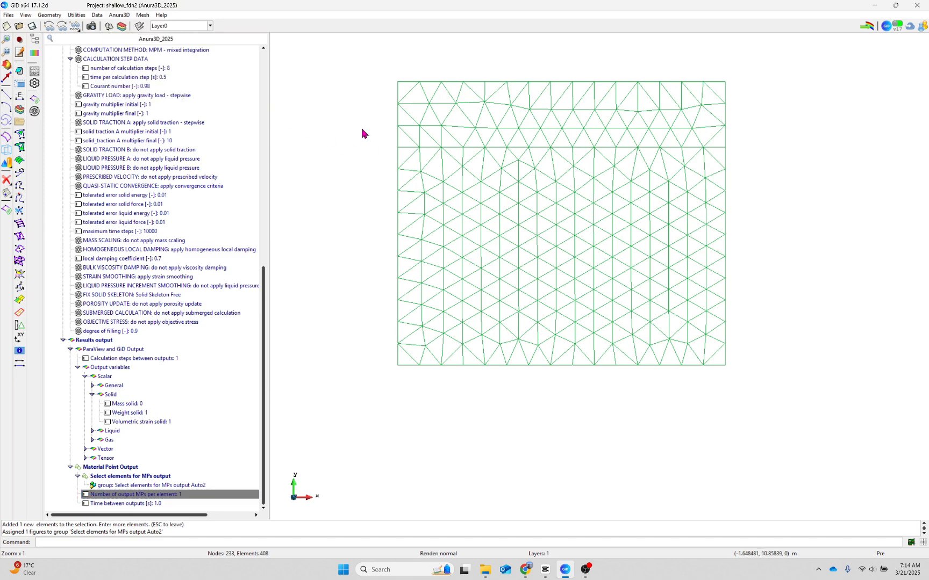
pyautogui.scroll(1, 337, 265)
pyautogui.scroll(-1, 340, 263)
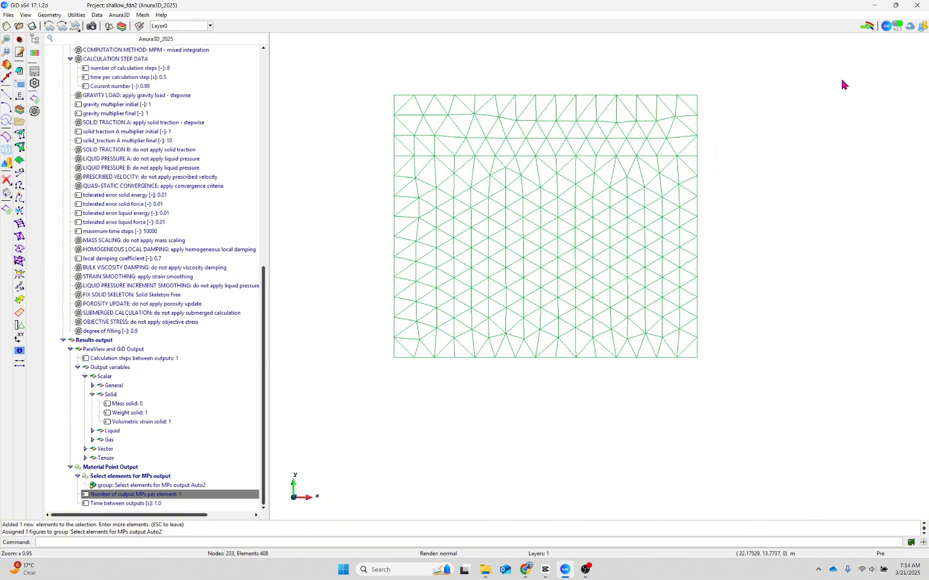
# Switch the finished model to postprocessing and set the result view to Contour Fill with the Vector Results analysis
pyautogui.click(867, 26)
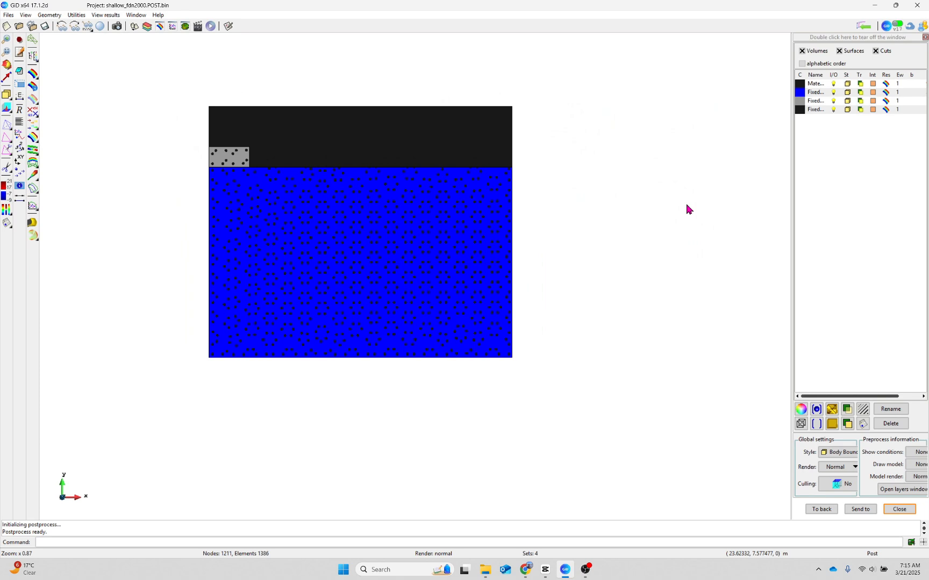
pyautogui.click(160, 27)
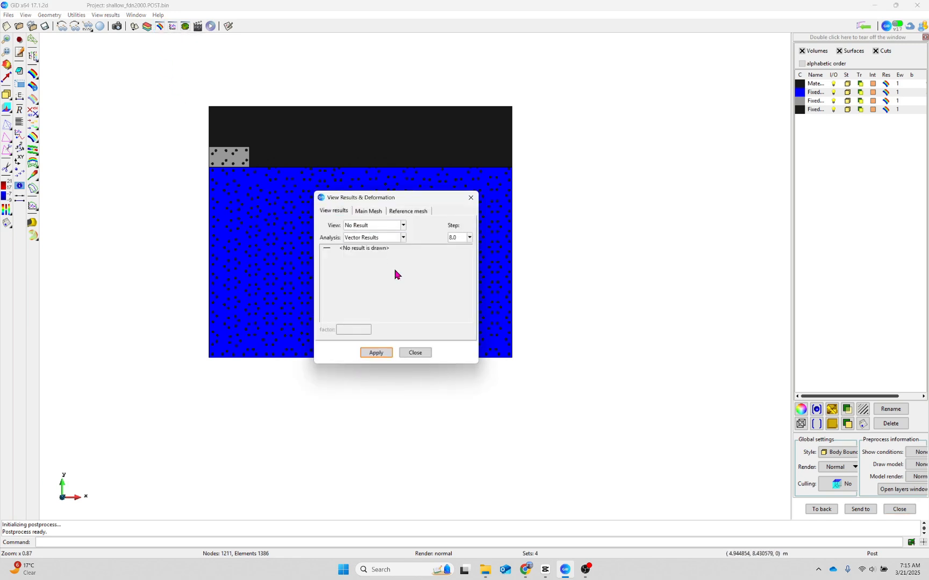
pyautogui.click(395, 230)
pyautogui.click(371, 250)
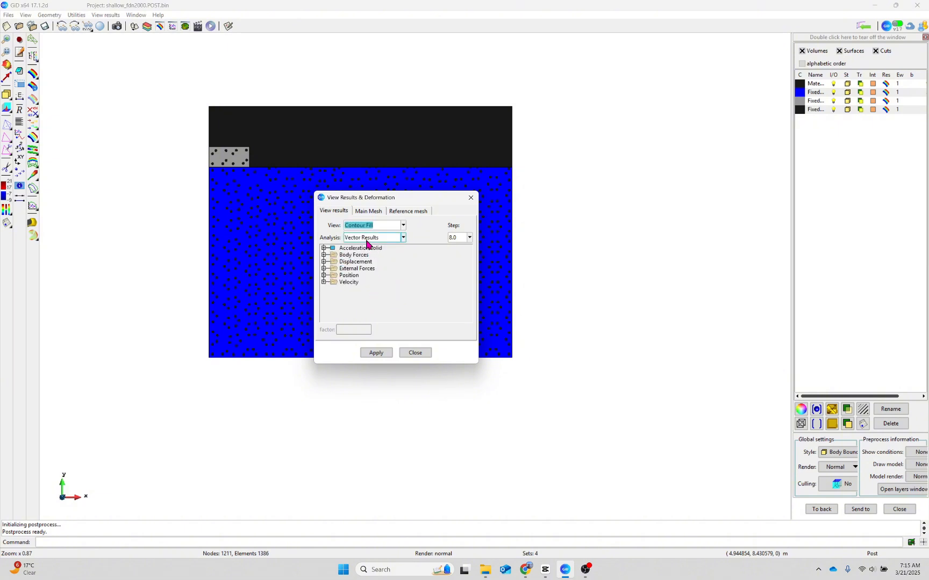
pyautogui.click(368, 239)
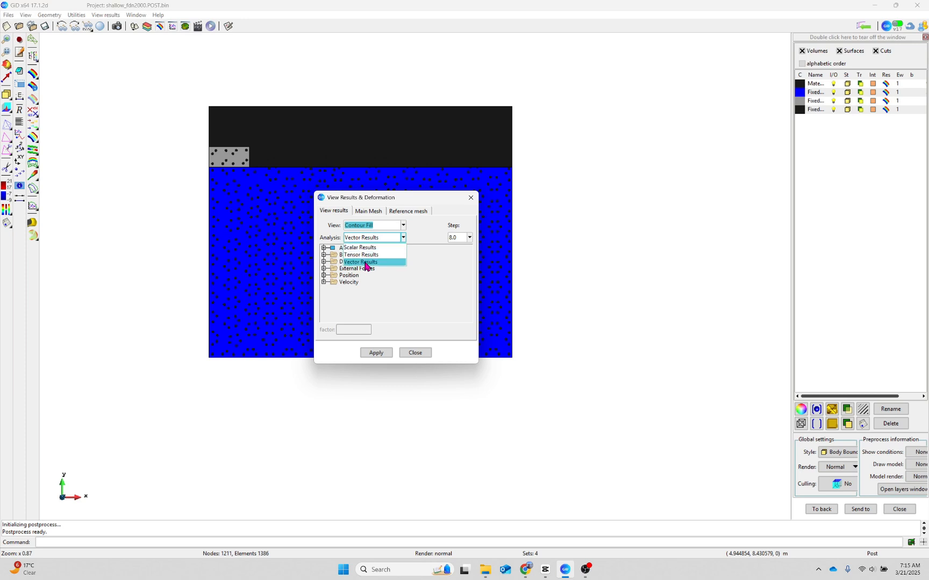
pyautogui.click(365, 265)
# Apply the UY component of solid displacement as the displayed result and close the result settings
pyautogui.click(324, 289)
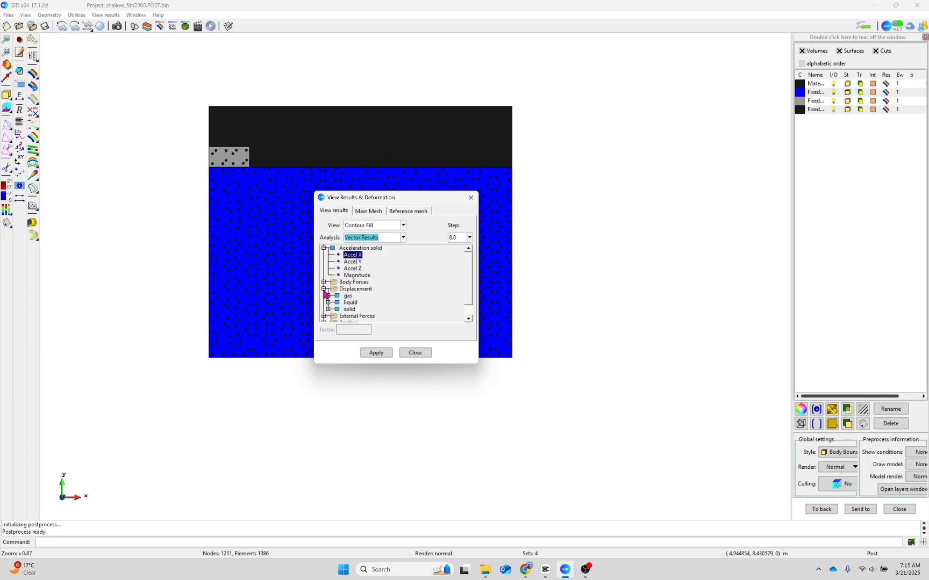
pyautogui.click(328, 309)
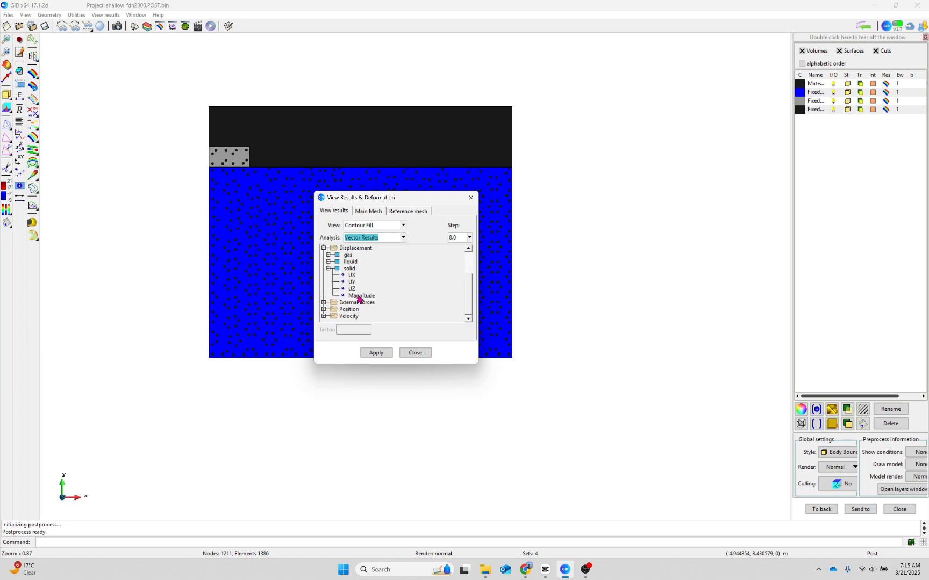
pyautogui.click(351, 283)
pyautogui.click(380, 356)
pyautogui.click(418, 354)
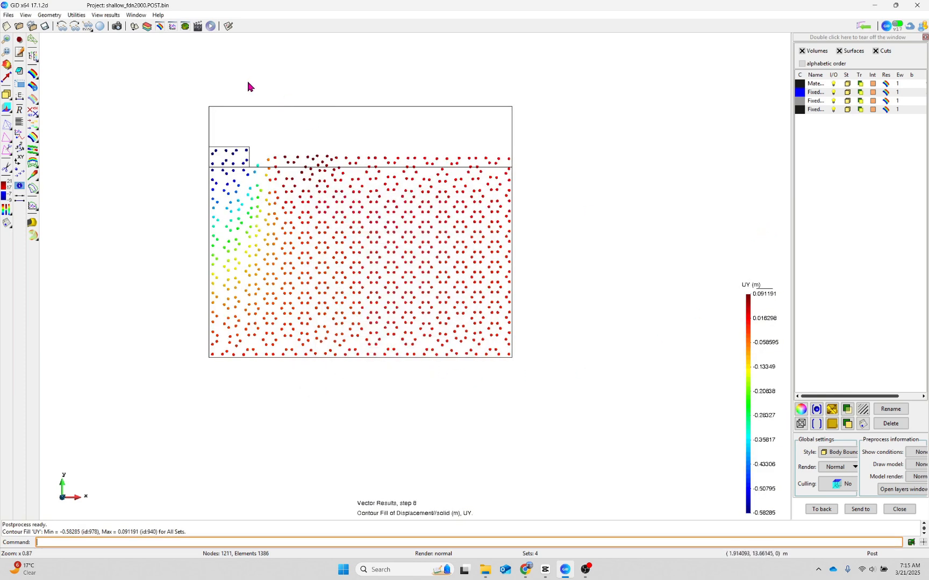
# Play the animation of the UY displacement contours over the calculation steps, and return to preprocessing
pyautogui.scroll(-5, 254, 125)
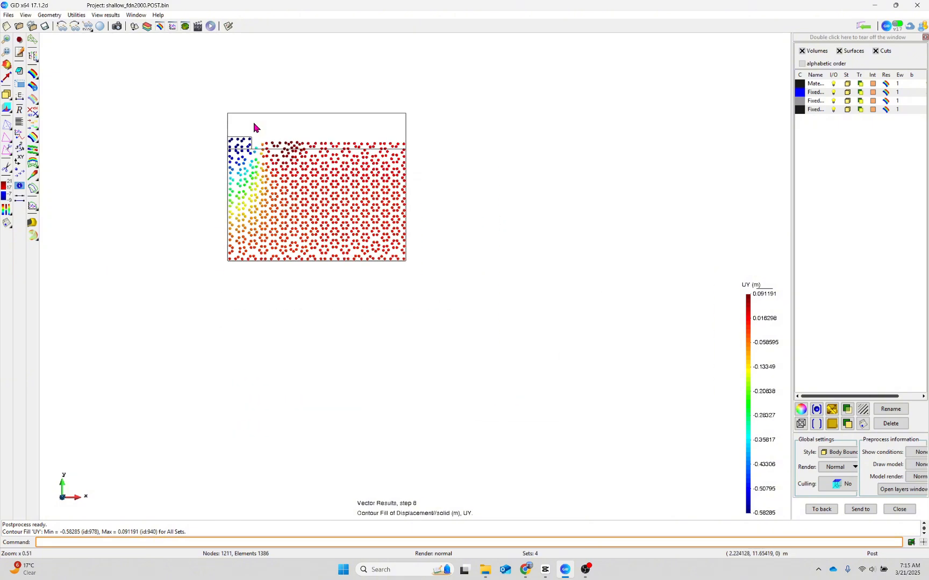
pyautogui.click(211, 26)
pyautogui.click(862, 24)
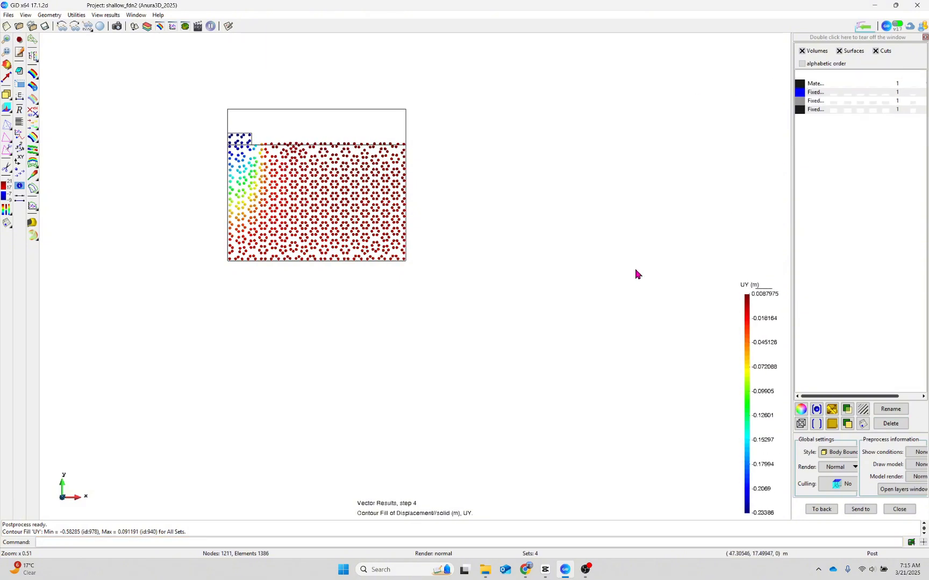